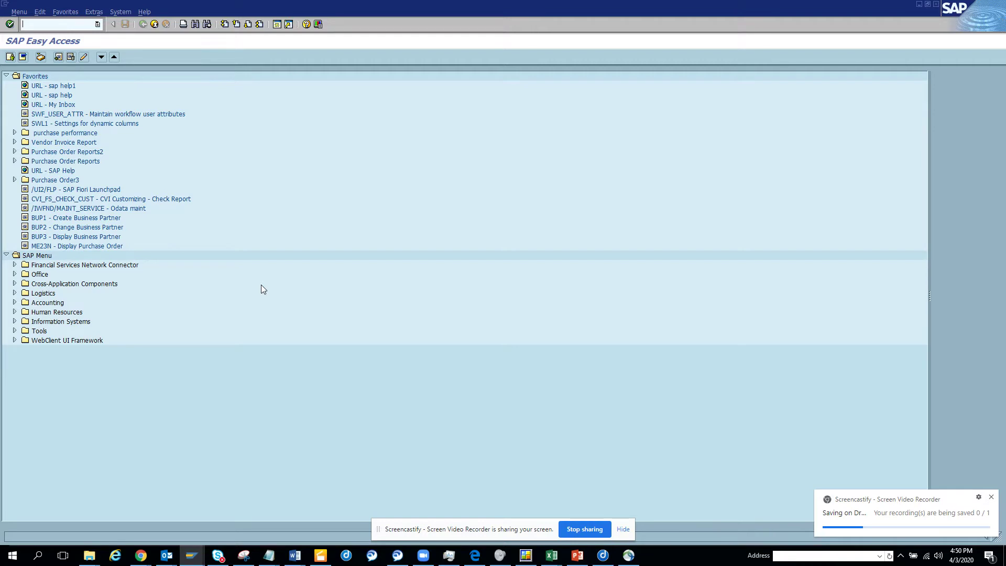
Step: Run /nsu3 and append 123 to the first name M2B, making it M2B123
{"action": "type", "text": "/nsu3"}
{"action": "key", "text": "Return"}
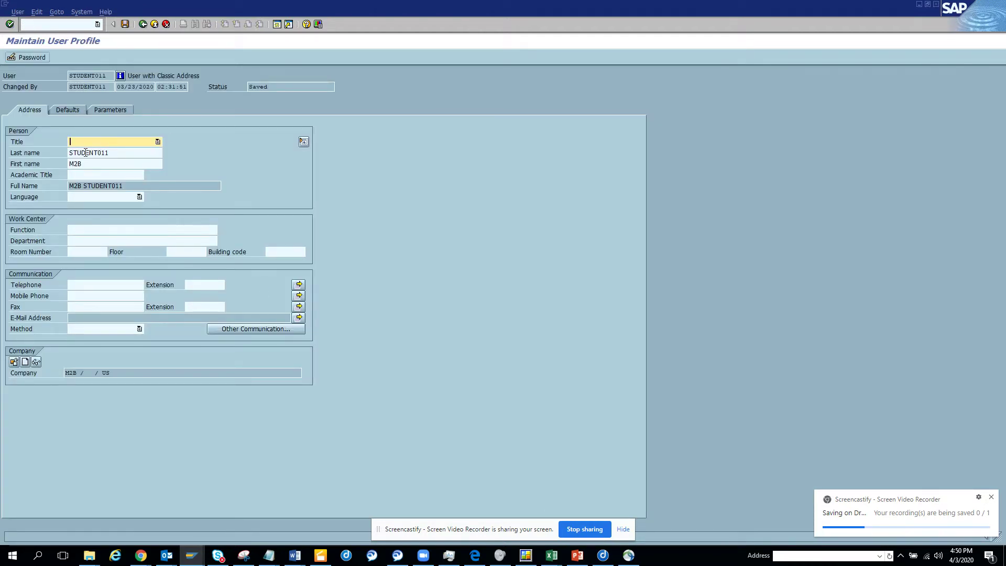
{"action": "left_click", "coordinate": [112, 153]}
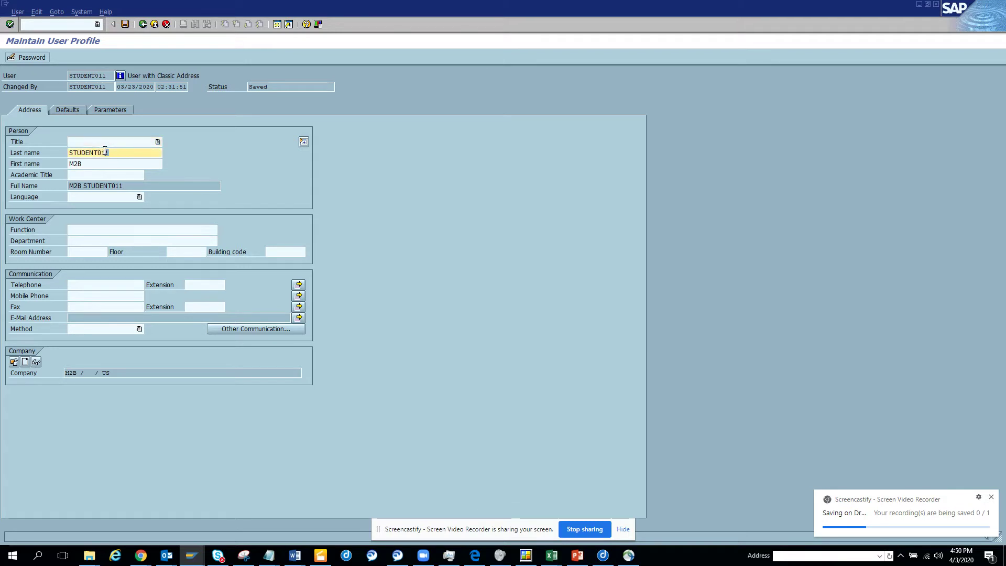
{"action": "left_click", "coordinate": [95, 164]}
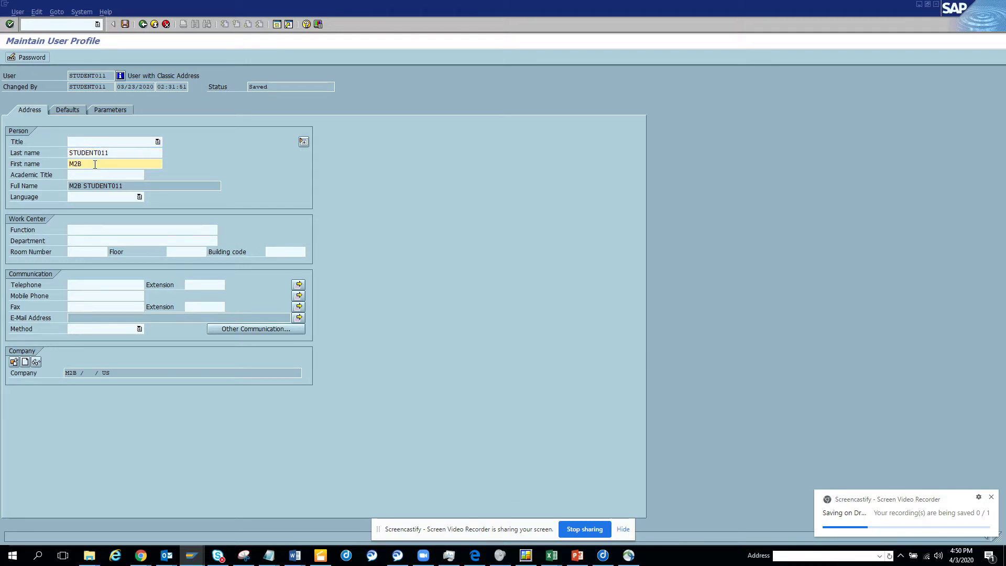
{"action": "type", "text": "123"}
Step: On the Defaults tab, browse the start menu list without choosing, then enter me00 as start menu
{"action": "left_click", "coordinate": [74, 110]}
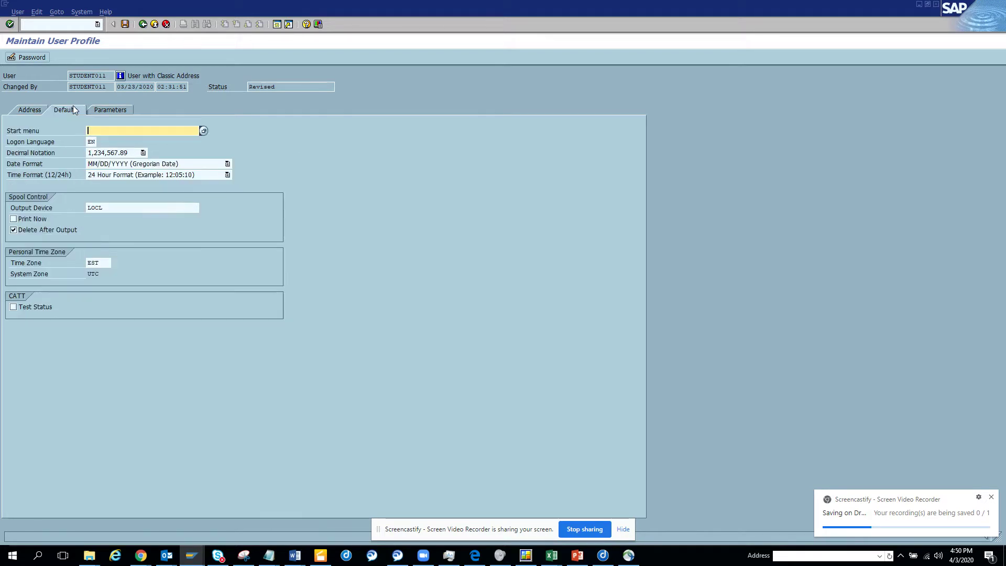
{"action": "left_click", "coordinate": [203, 131]}
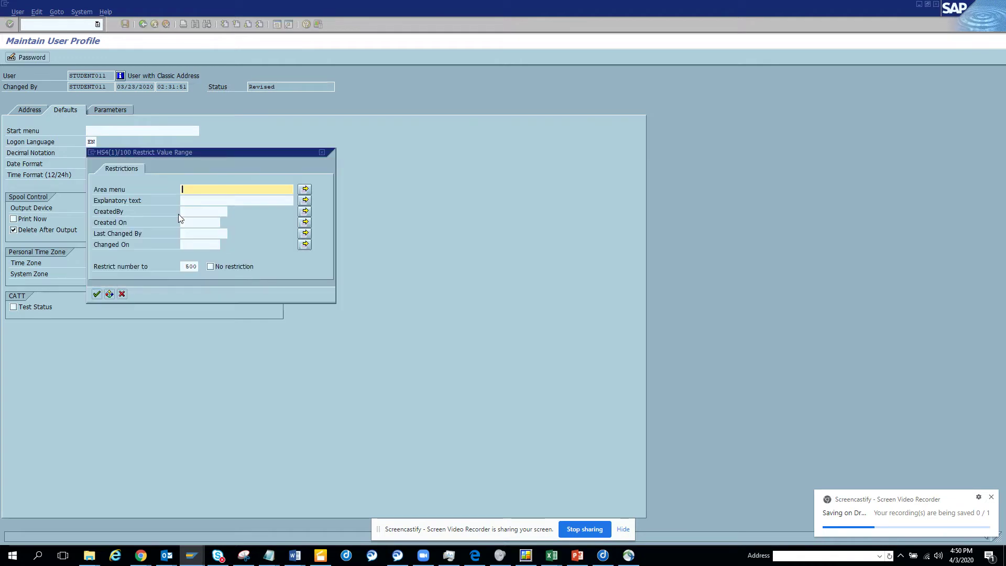
{"action": "left_click", "coordinate": [97, 293]}
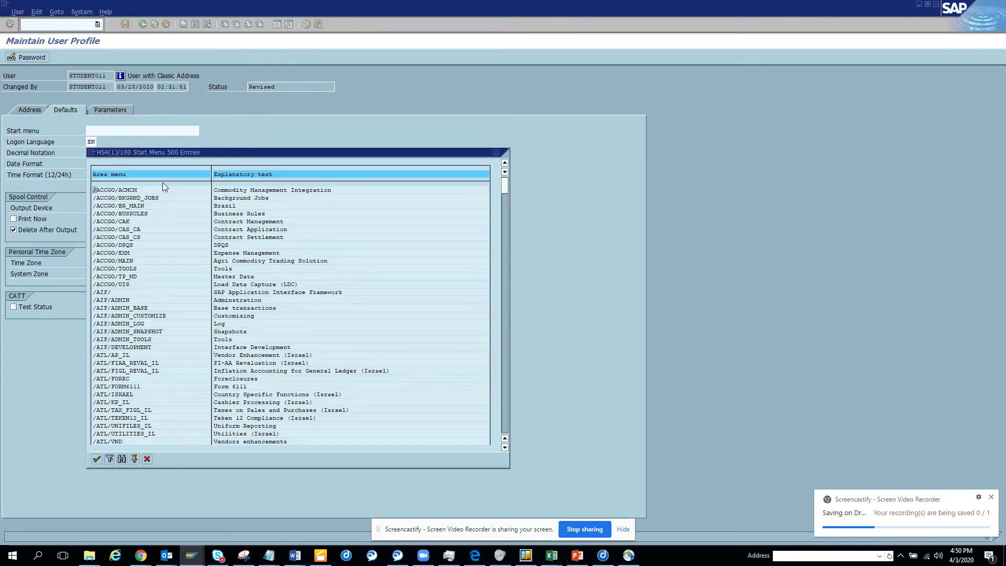
{"action": "left_click", "coordinate": [148, 459]}
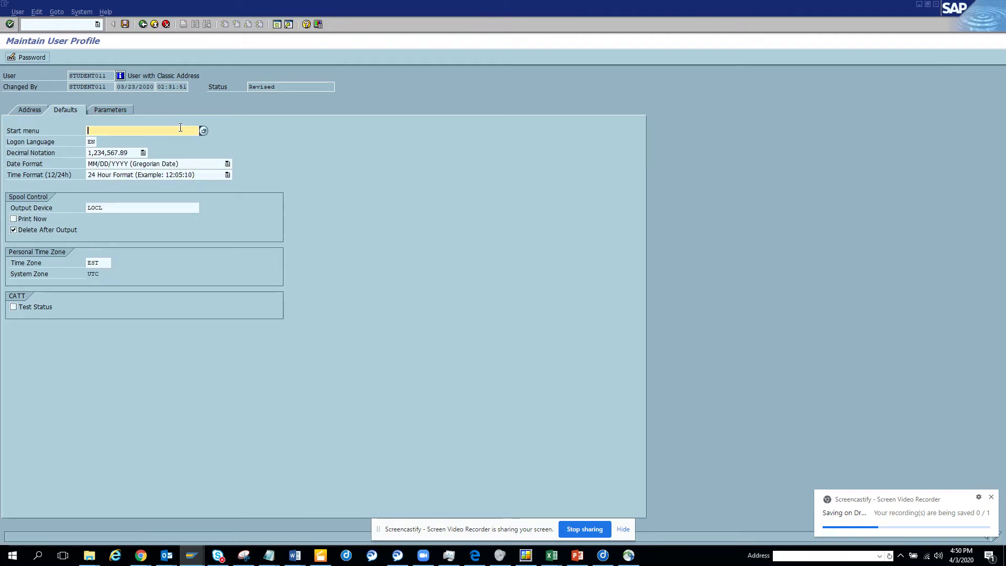
{"action": "type", "text": "me00"}
Step: Confirm start menu me00 and save the STUDENT011 profile from the Defaults tab
{"action": "key", "text": "Return"}
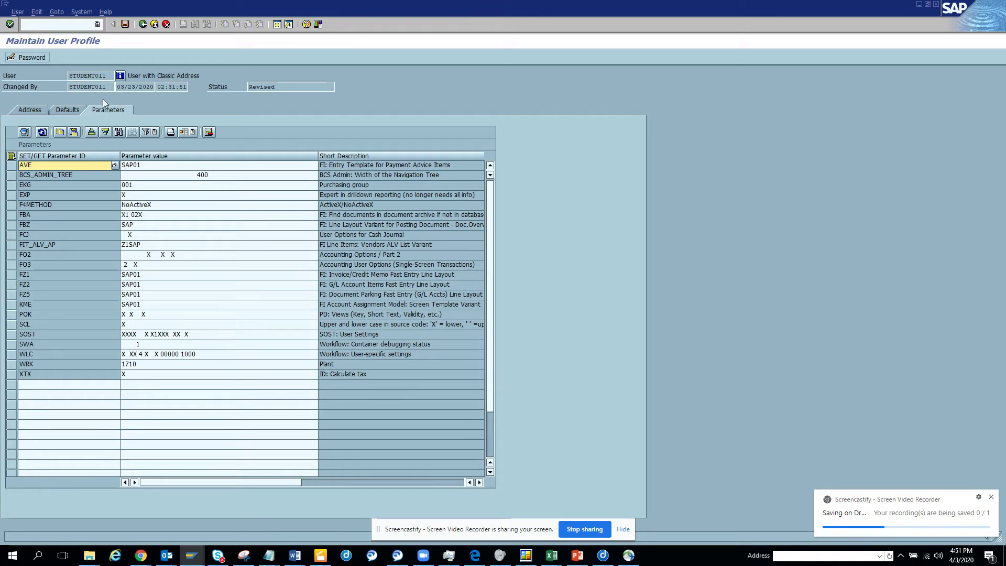
{"action": "left_click", "coordinate": [70, 111]}
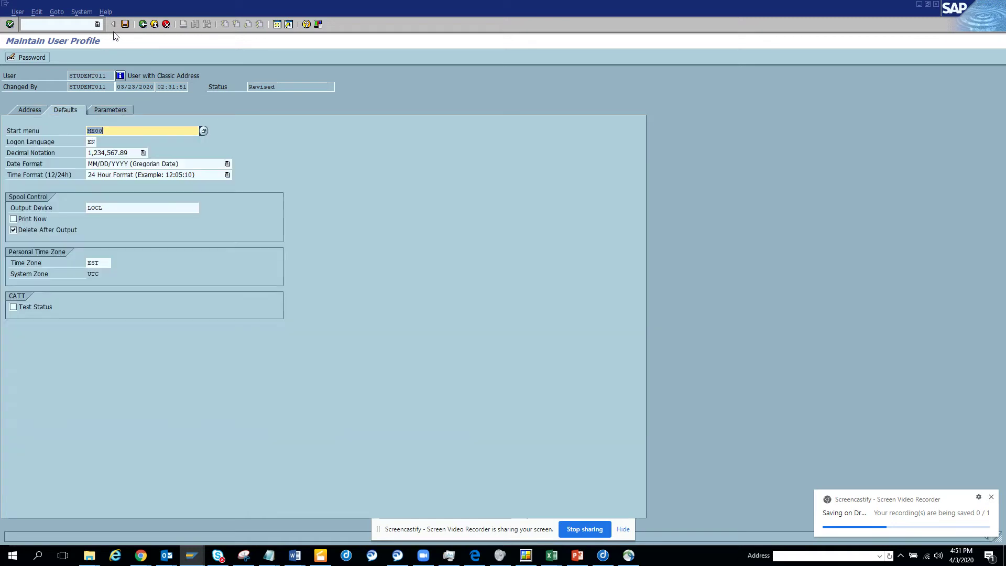
{"action": "left_click", "coordinate": [125, 25]}
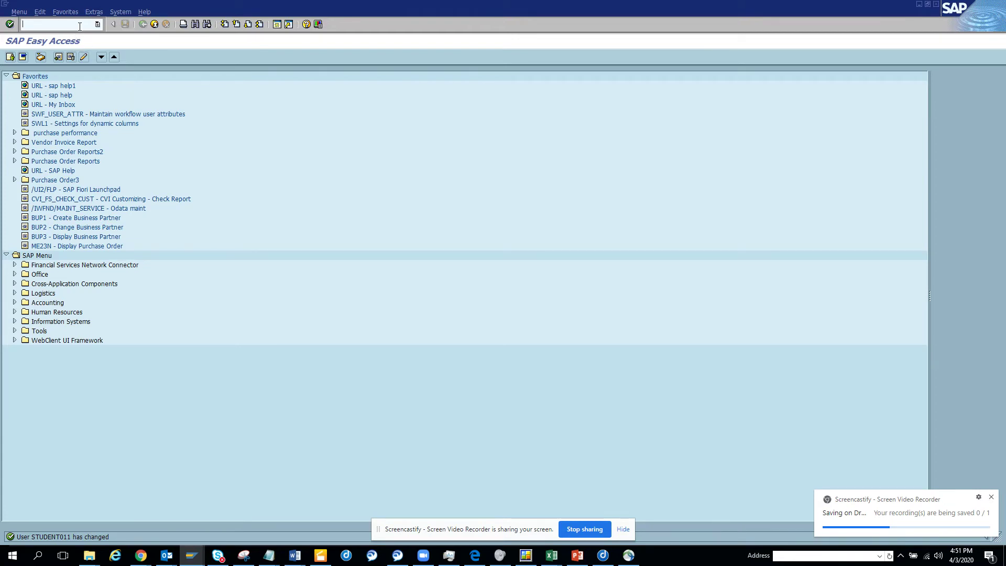
{"action": "type", "text": "su01d"}
{"action": "key", "text": "Return"}
{"action": "type", "text": "s"}
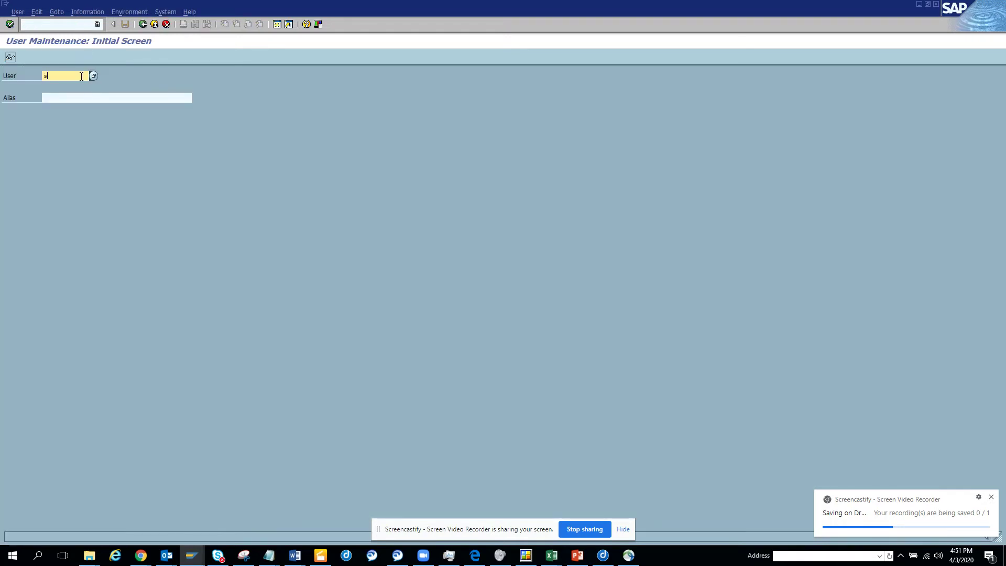
{"action": "type", "text": "tudent011"}
{"action": "key", "text": "Return"}
{"action": "left_click", "coordinate": [10, 57]}
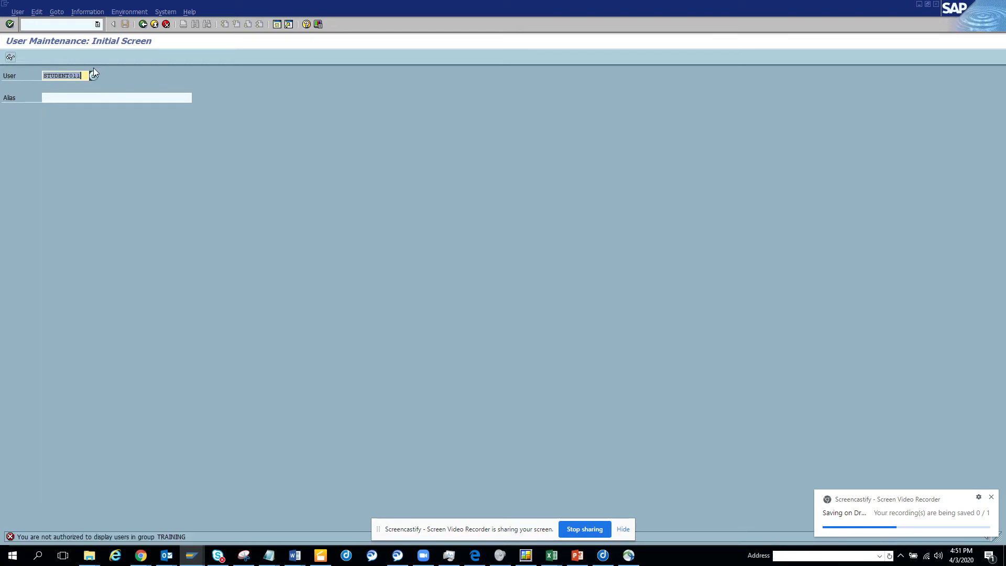
{"action": "key", "text": "Return"}
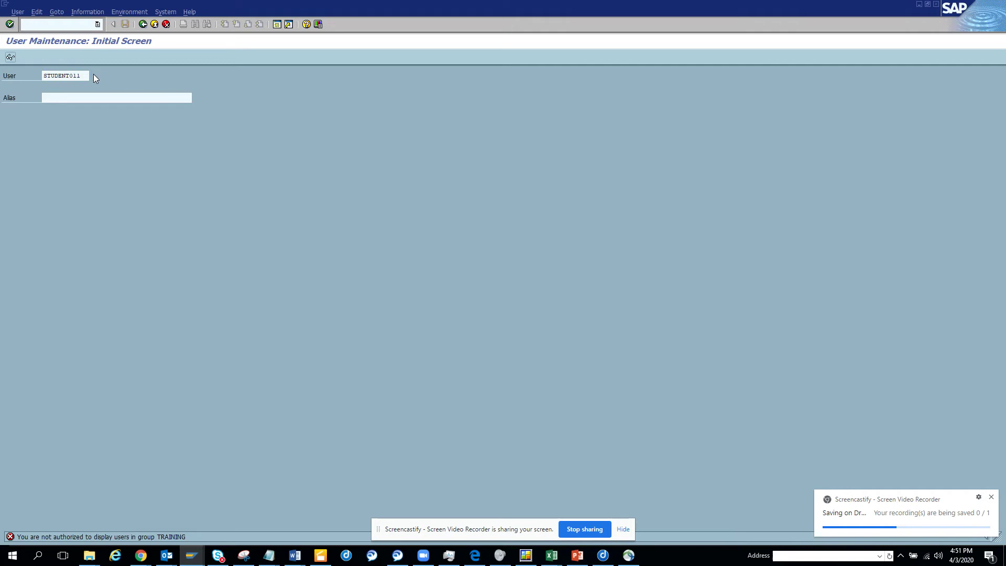
{"action": "left_click", "coordinate": [94, 75]}
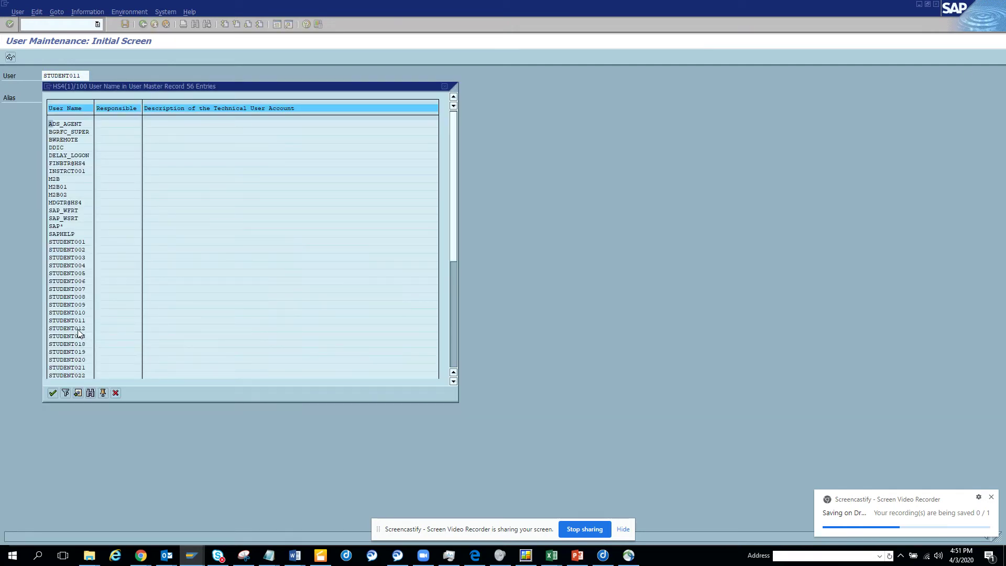
{"action": "key", "text": "Escape"}
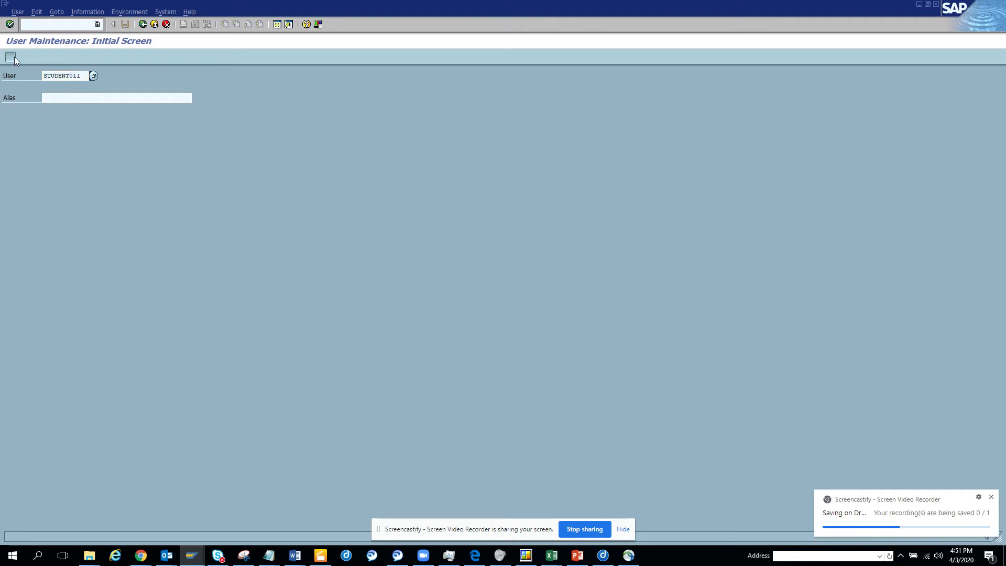
{"action": "left_click", "coordinate": [14, 56]}
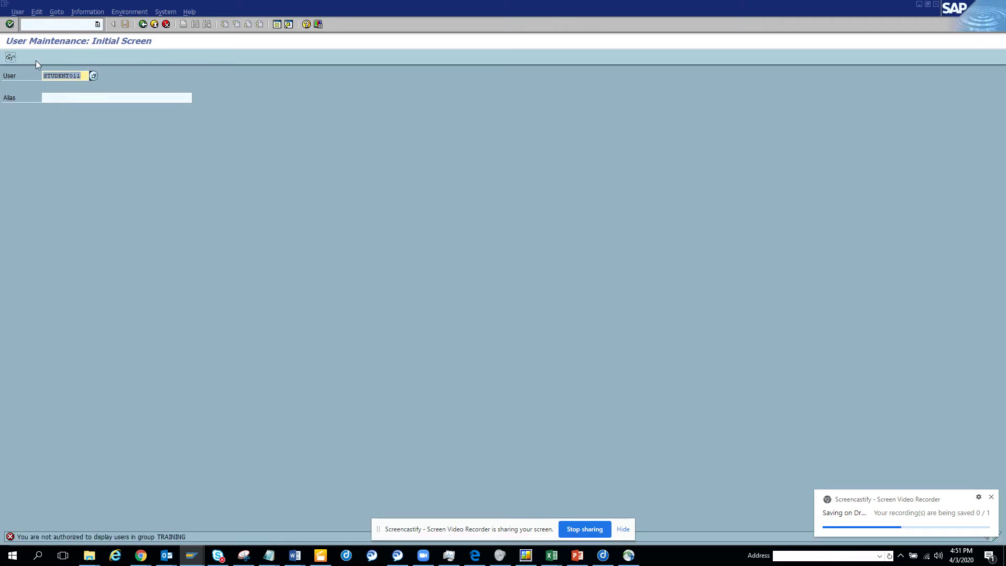
{"action": "left_click", "coordinate": [143, 25]}
Step: Reopen SU3, verify start menu ME00 on Defaults, and exit to the Purchasing menu
{"action": "type", "text": "su3"}
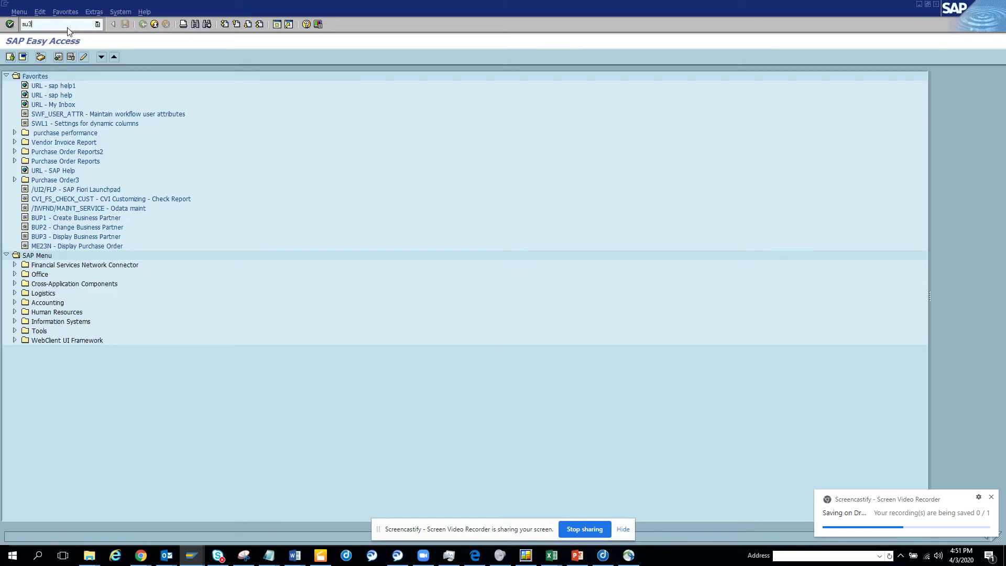
{"action": "key", "text": "Return"}
{"action": "left_click", "coordinate": [89, 143]}
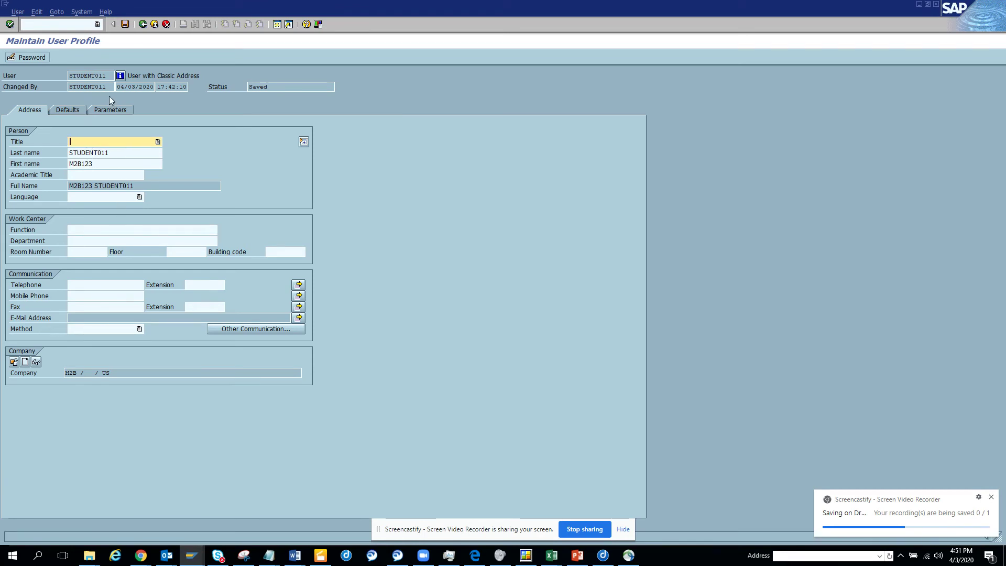
{"action": "left_click", "coordinate": [74, 113]}
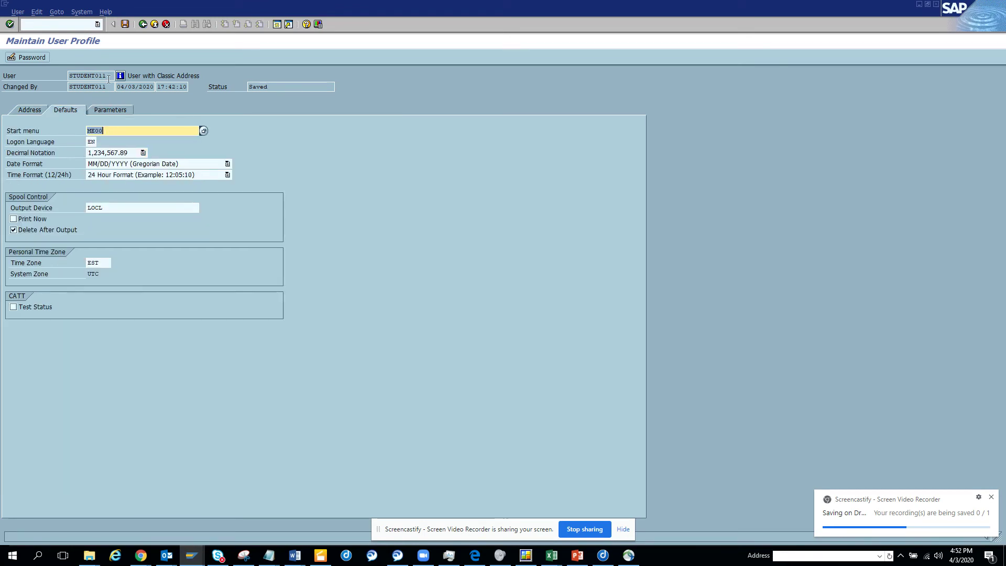
{"action": "left_click", "coordinate": [143, 24]}
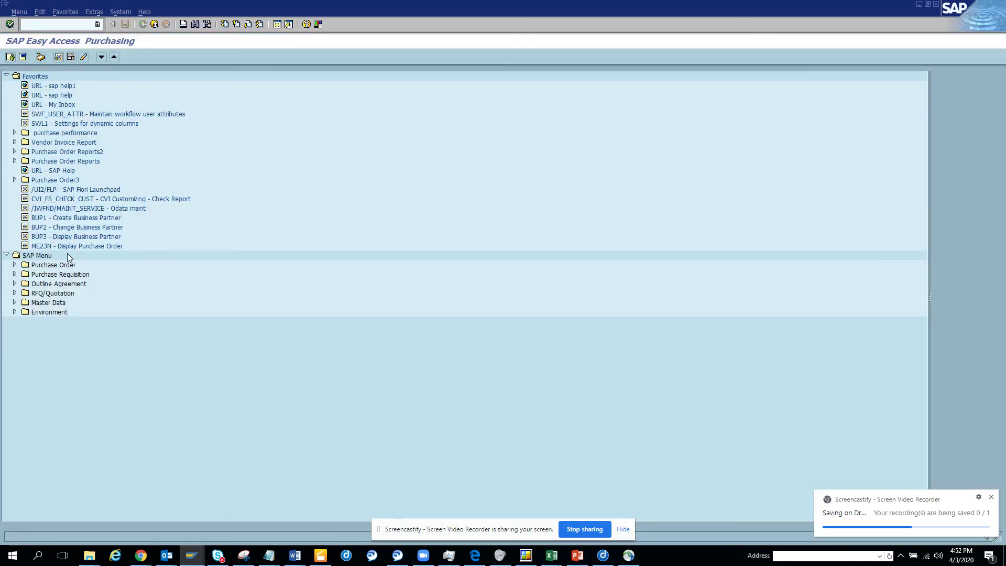
{"action": "key", "text": "ctrl+F11"}
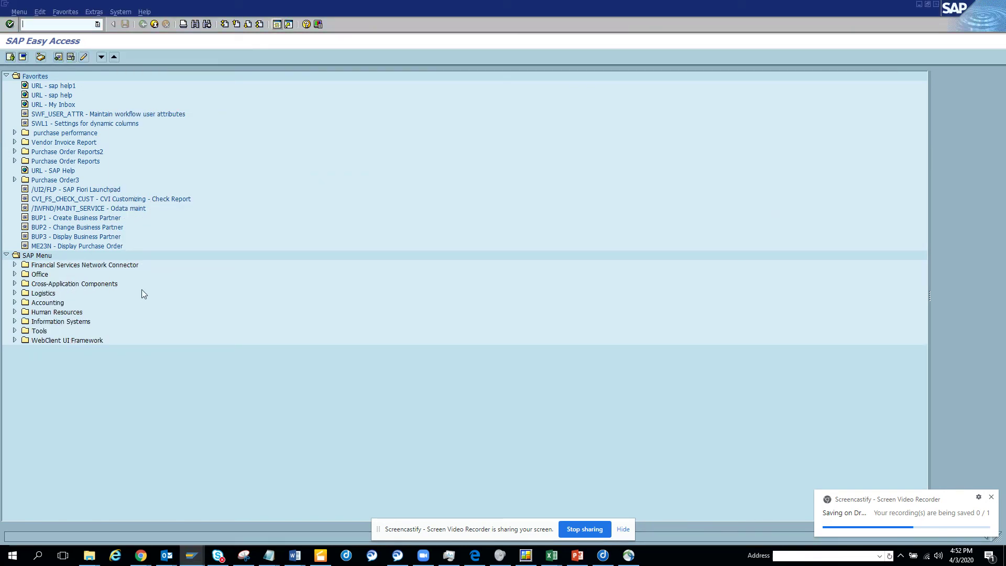
{"action": "key", "text": "ctrl+F10"}
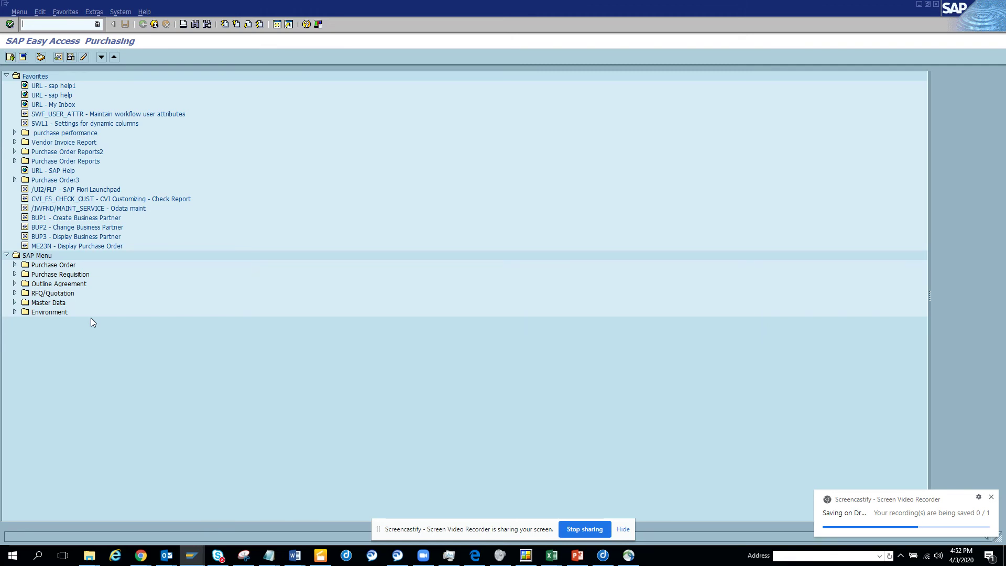
{"action": "key", "text": "alt+Tab"}
{"action": "key", "text": "alt+Tab"}
Step: Reopen SU3, check start menu ME00 on Defaults, then view first name M2B123 on Address
{"action": "type", "text": "su3"}
{"action": "key", "text": "Return"}
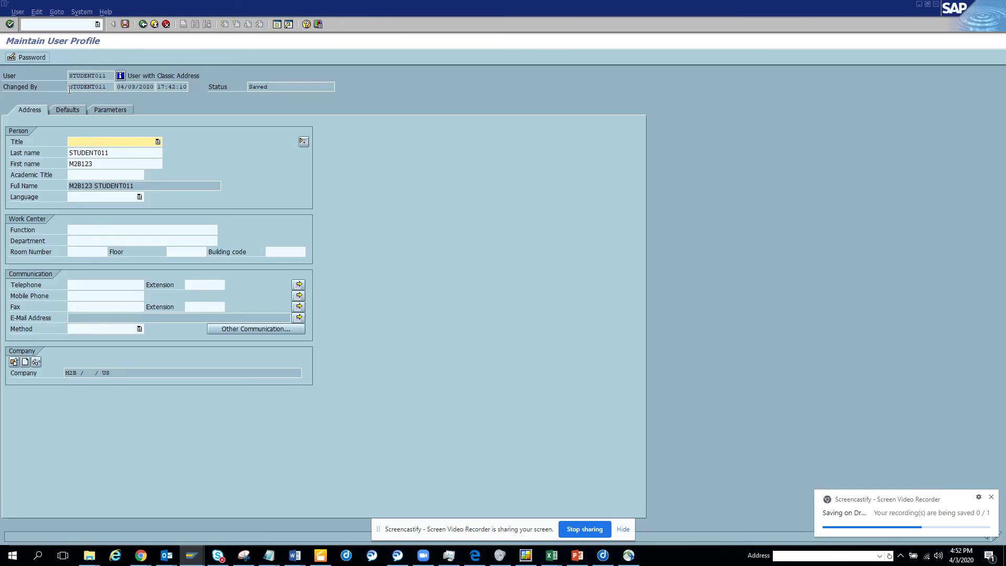
{"action": "left_click", "coordinate": [69, 111]}
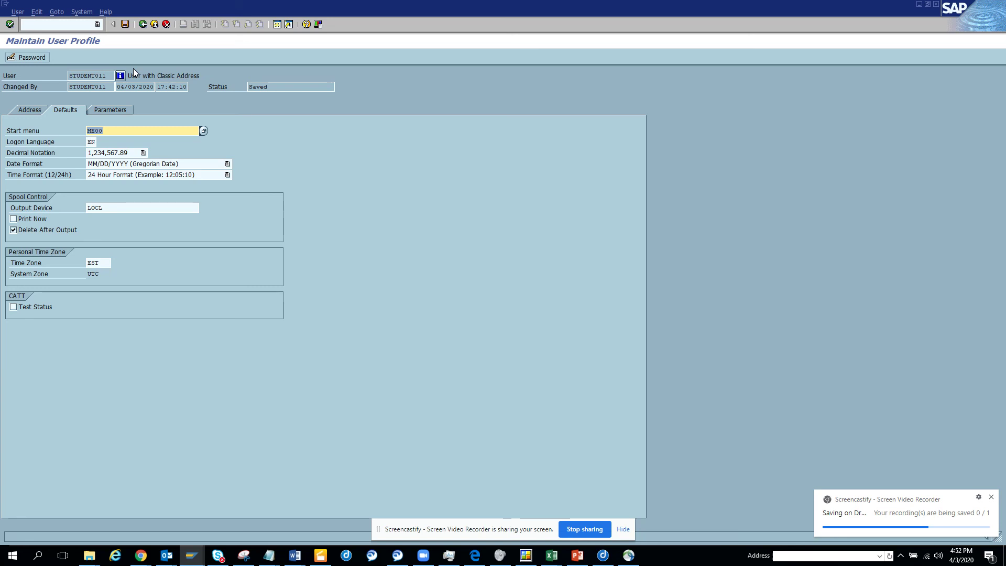
{"action": "left_click", "coordinate": [30, 110]}
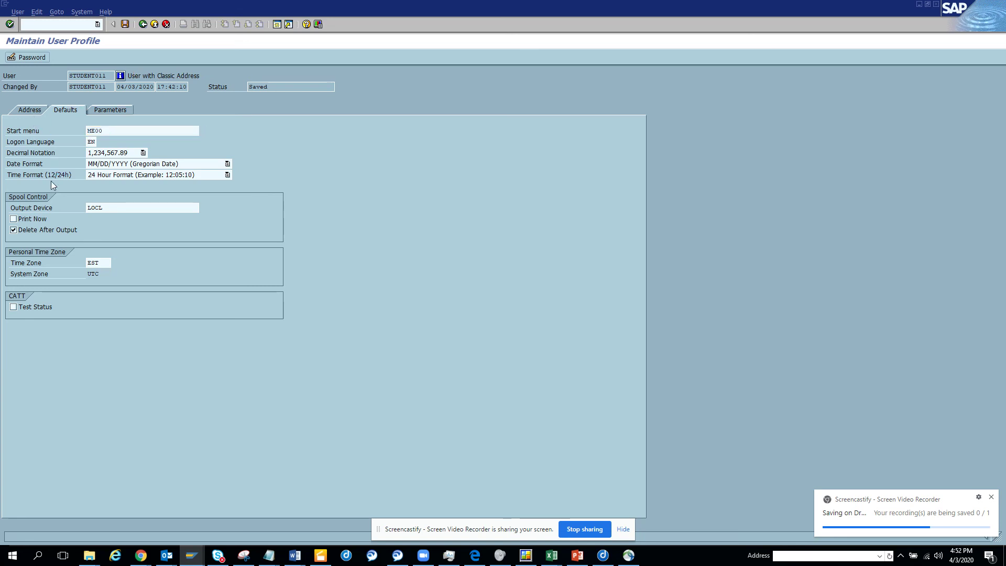